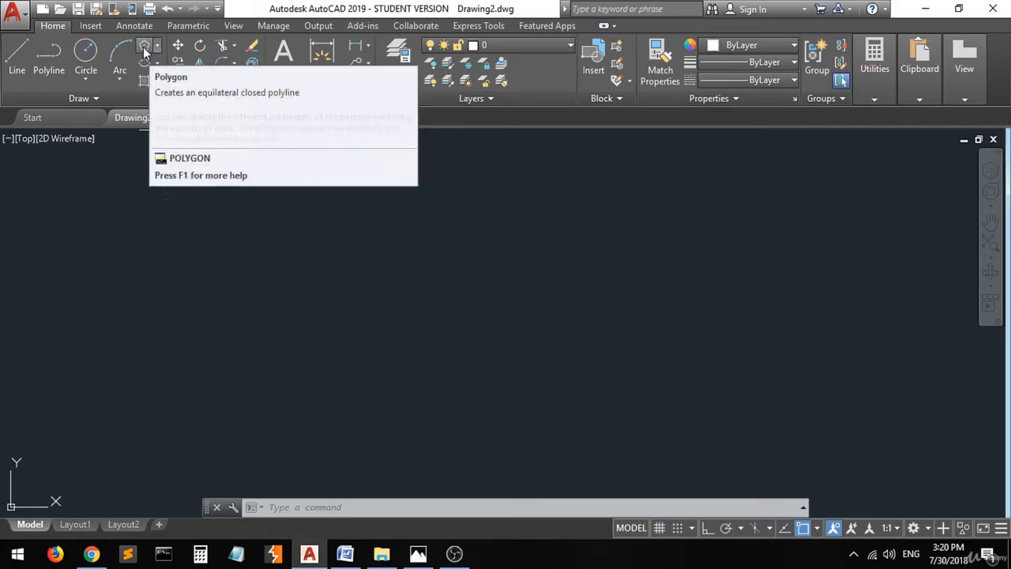
# Draw a six-sided polygon inscribed in a circle of radius 20, centred in an empty area of the drawing.
pyautogui.click(145, 51)
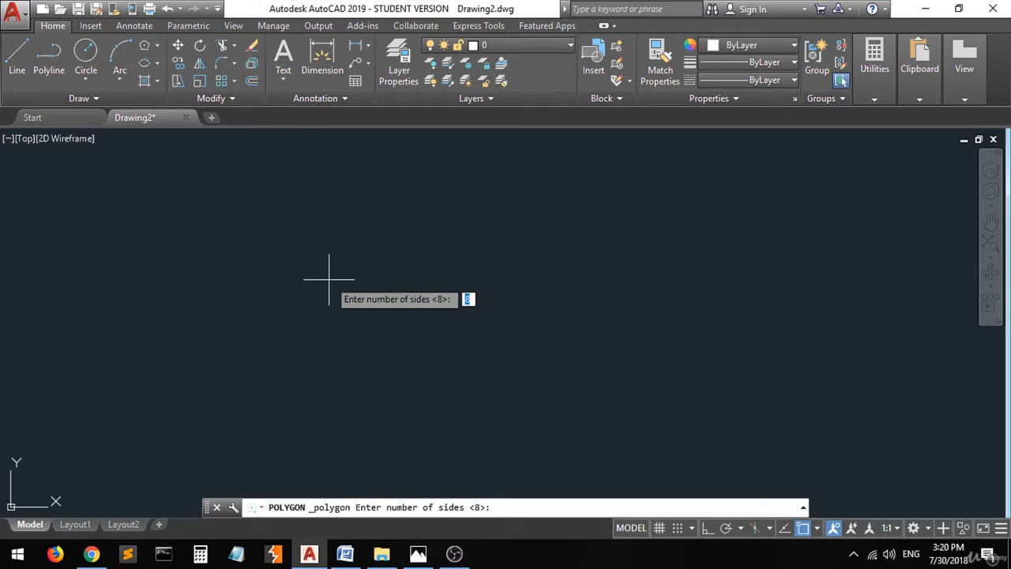
pyautogui.write('6')
pyautogui.press('Return')
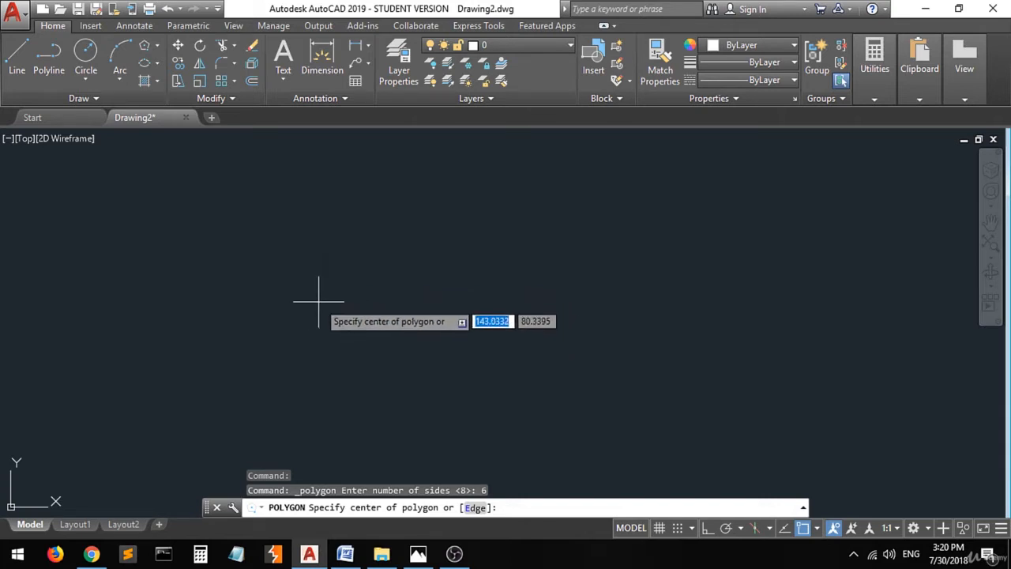
pyautogui.click(319, 300)
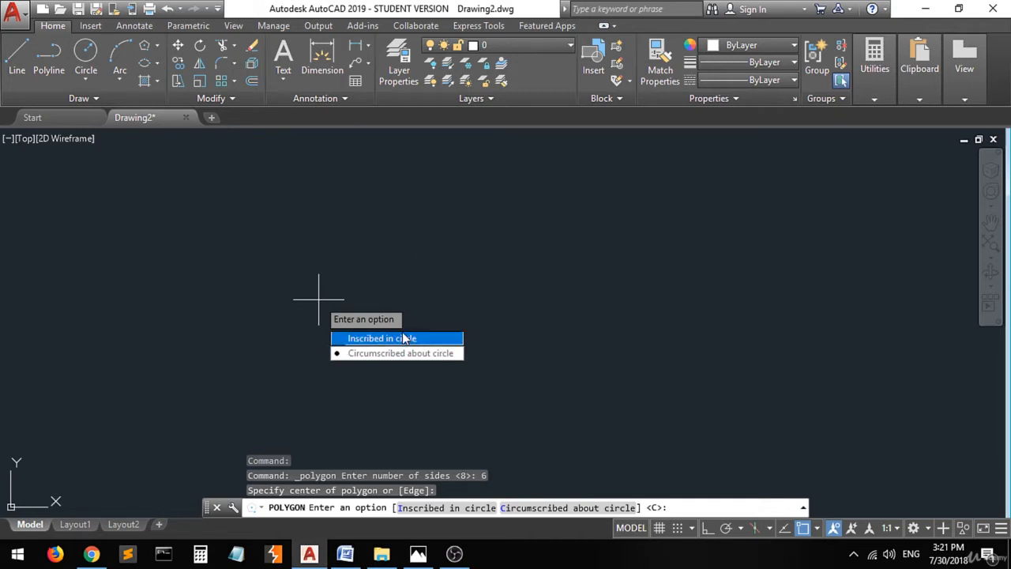
pyautogui.click(361, 346)
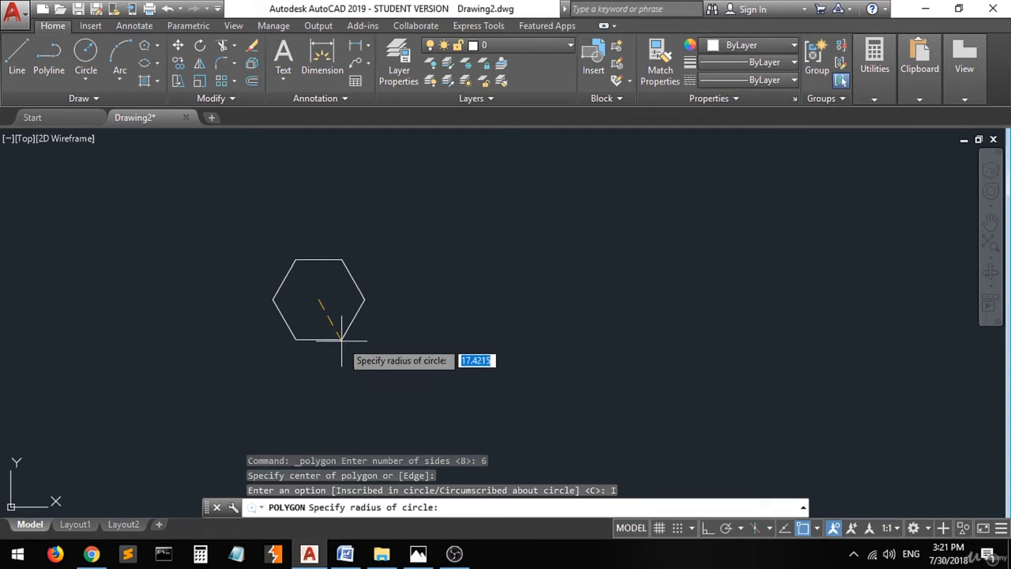
pyautogui.write('20')
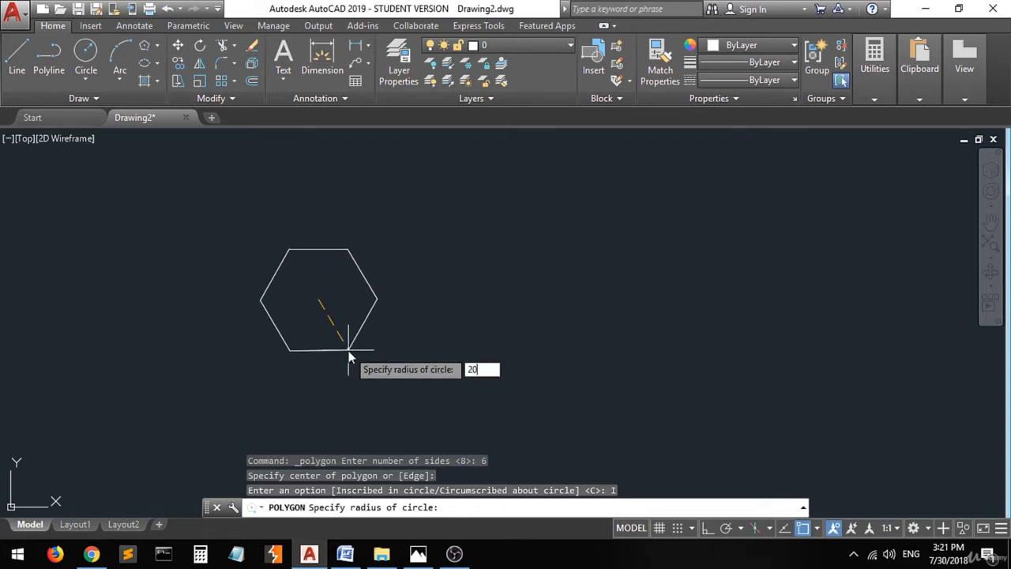
pyautogui.press('Return')
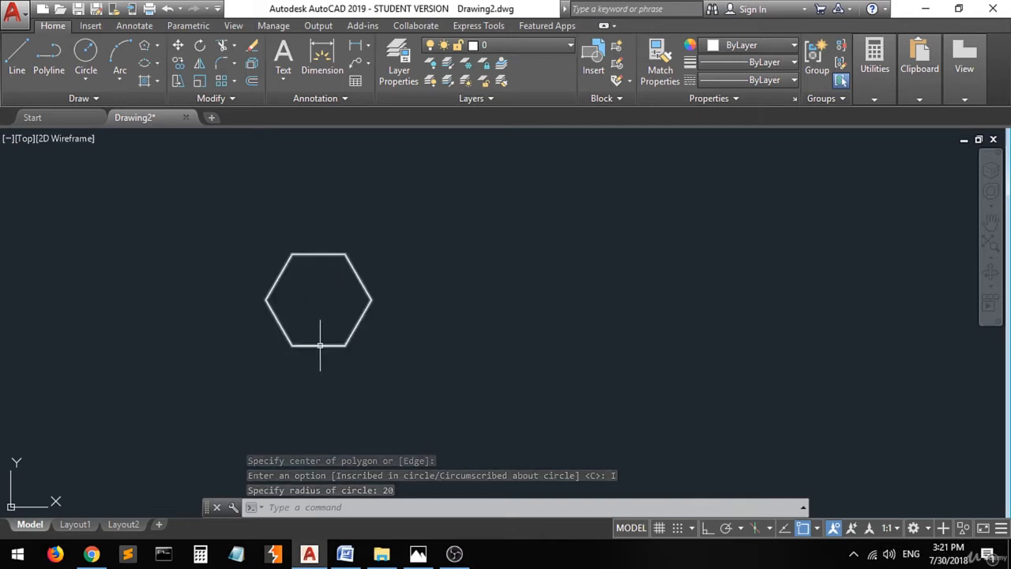
# Draw a second six-sided polygon to the right of the first, circumscribed about a circle of radius 20.
pyautogui.moveTo(320, 345)
pyautogui.click(144, 45)
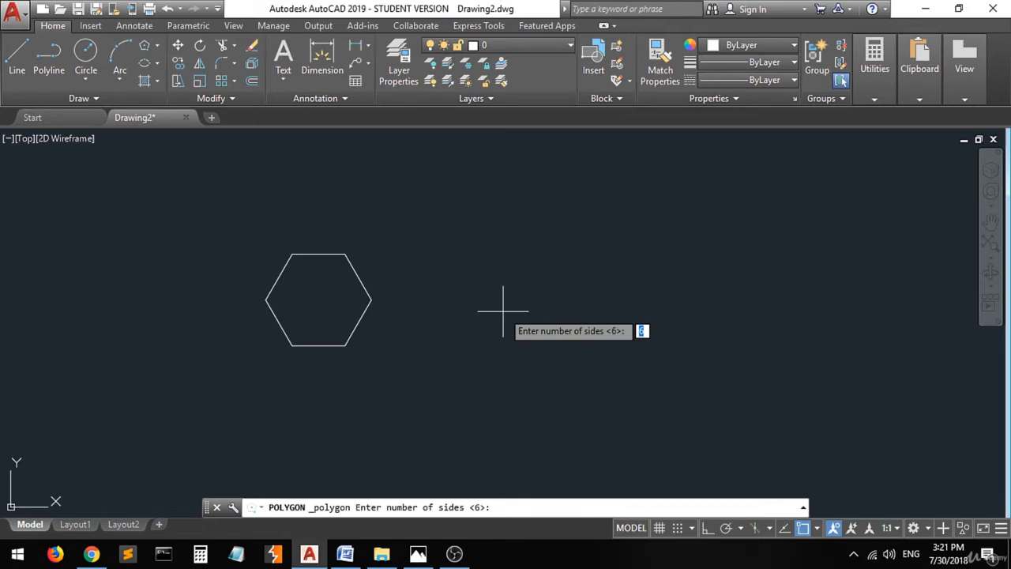
pyautogui.press('Return')
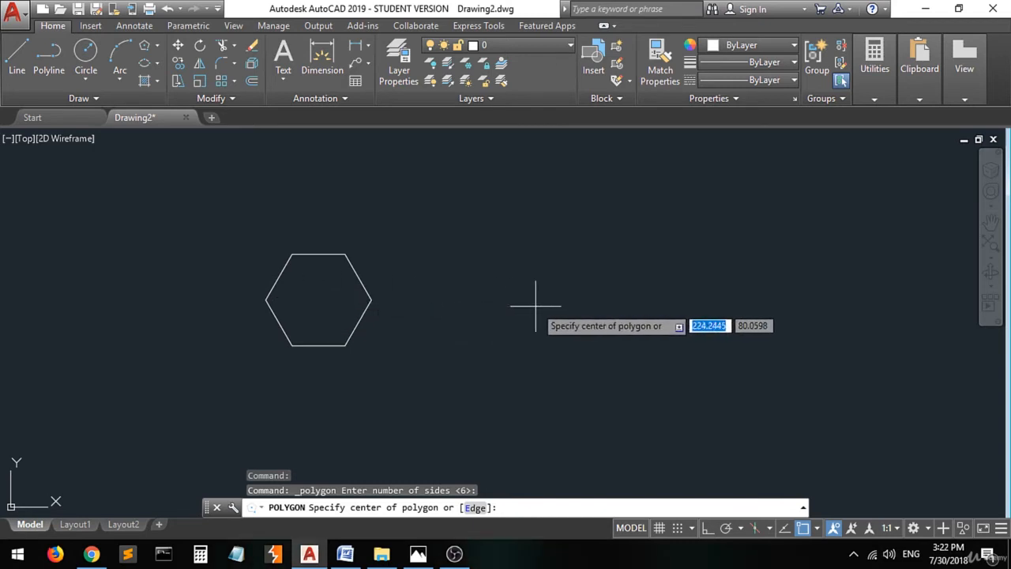
pyautogui.click(537, 304)
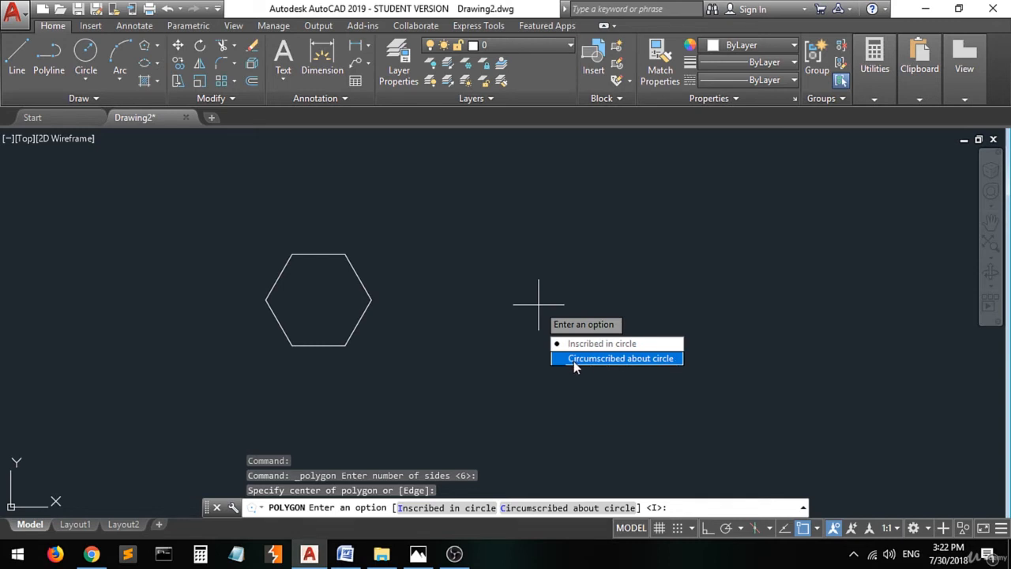
pyautogui.click(620, 359)
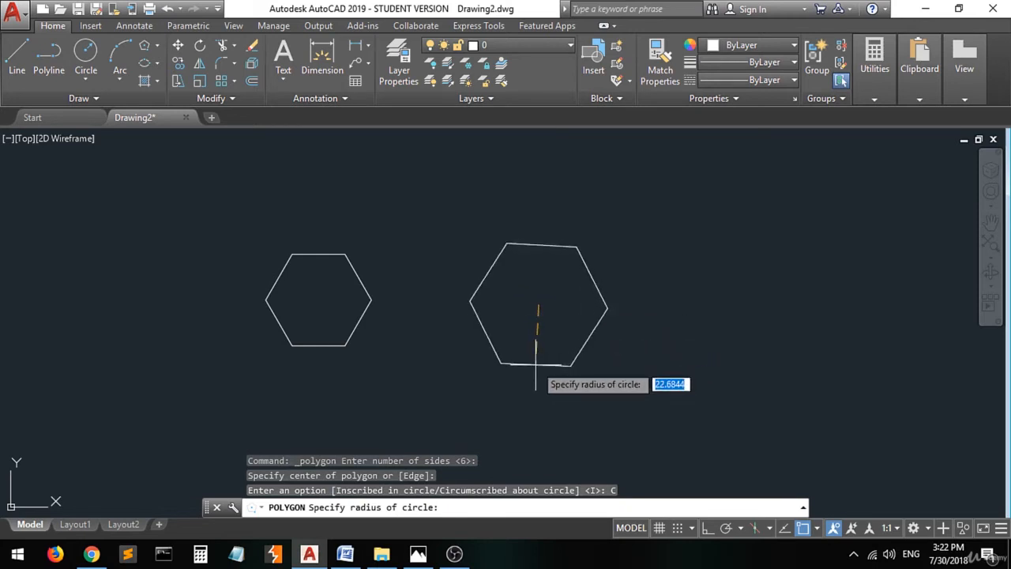
pyautogui.write('20')
pyautogui.press('Return')
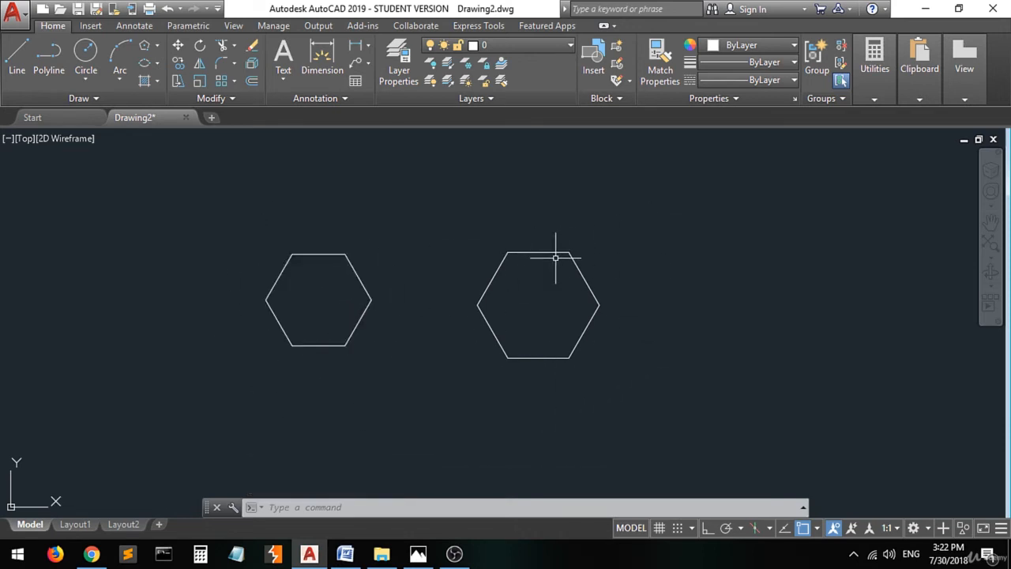
pyautogui.click(711, 215)
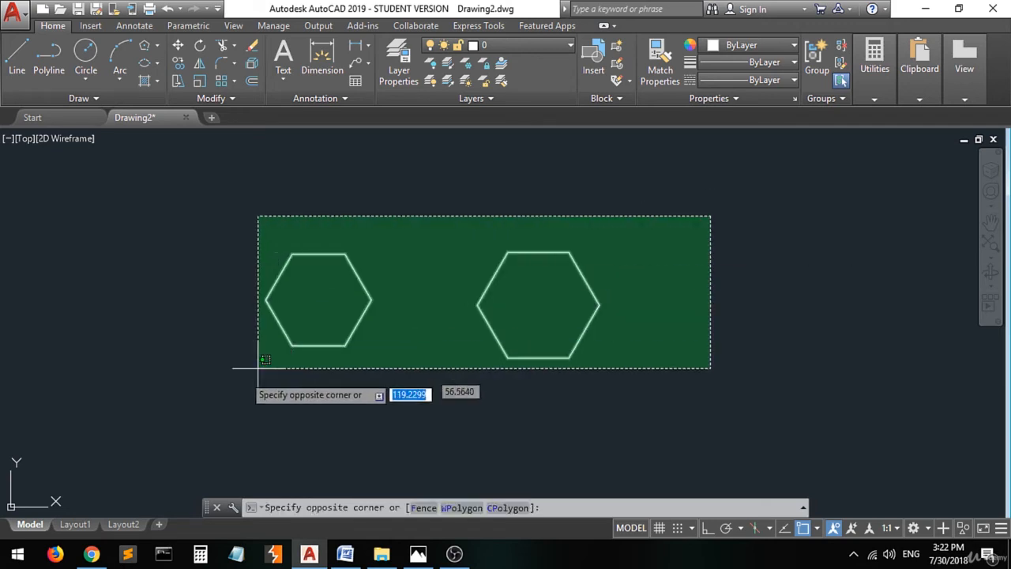
pyautogui.click(183, 424)
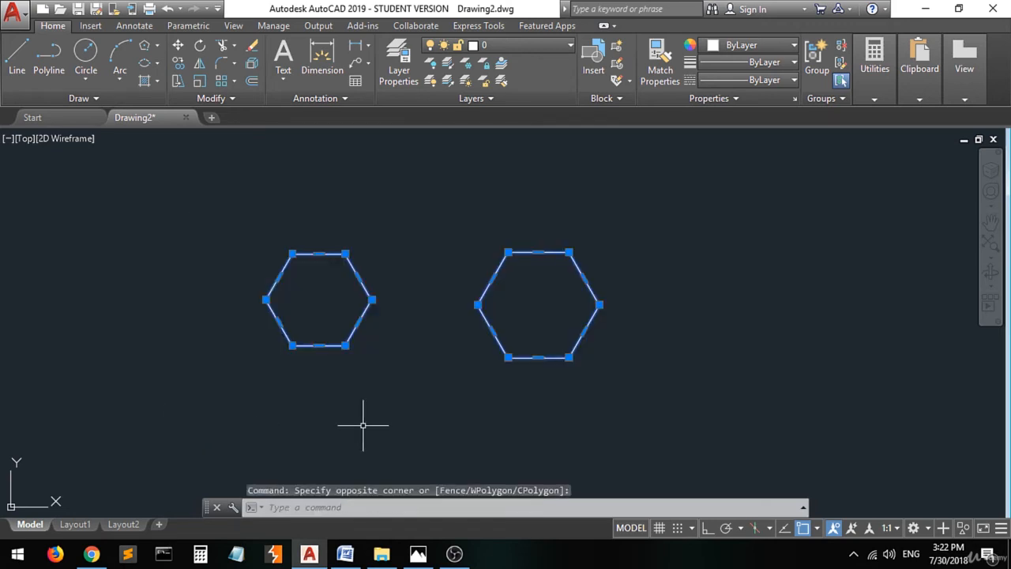
pyautogui.press('Escape')
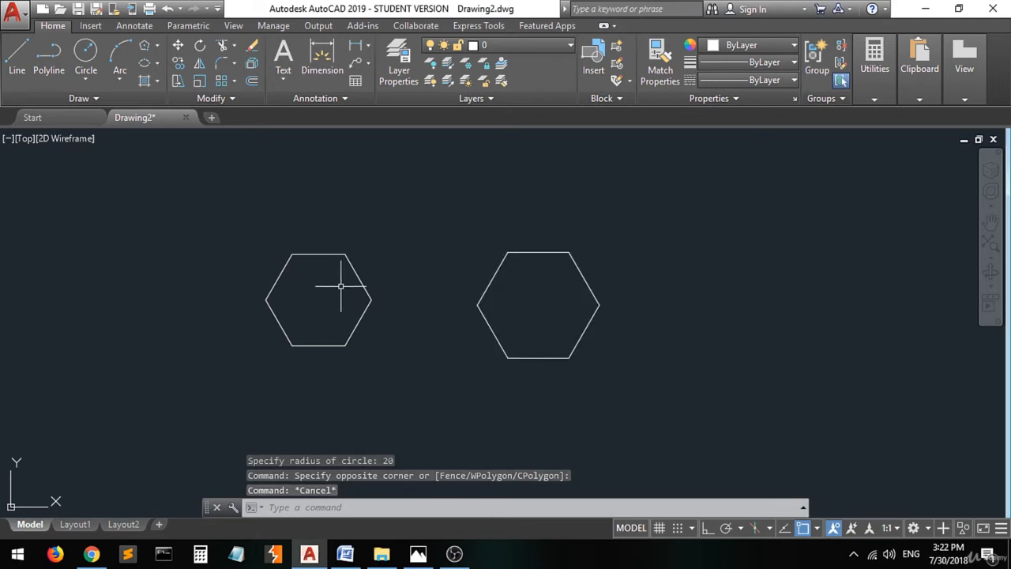
pyautogui.click(378, 203)
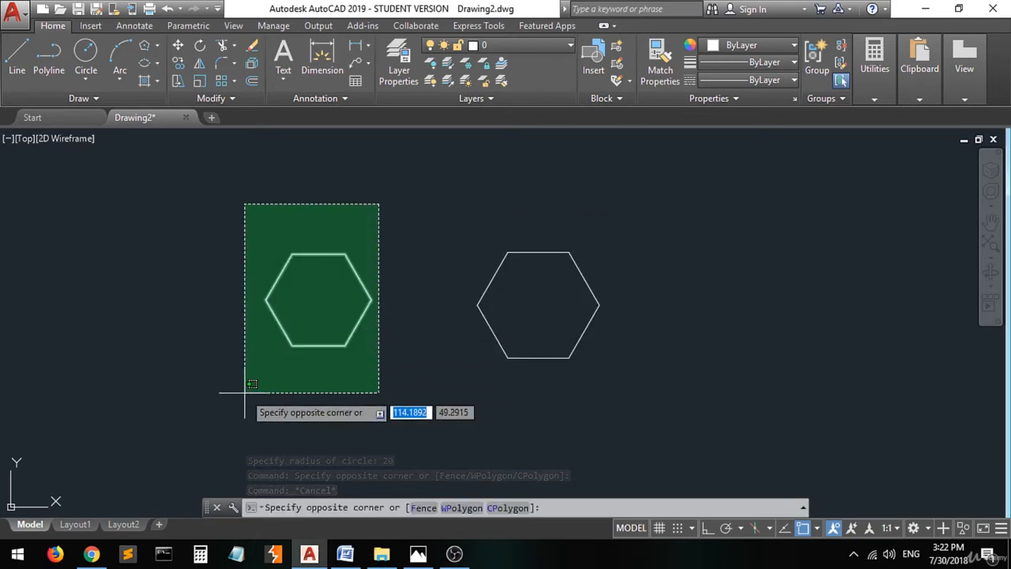
pyautogui.click(244, 395)
pyautogui.press('Escape')
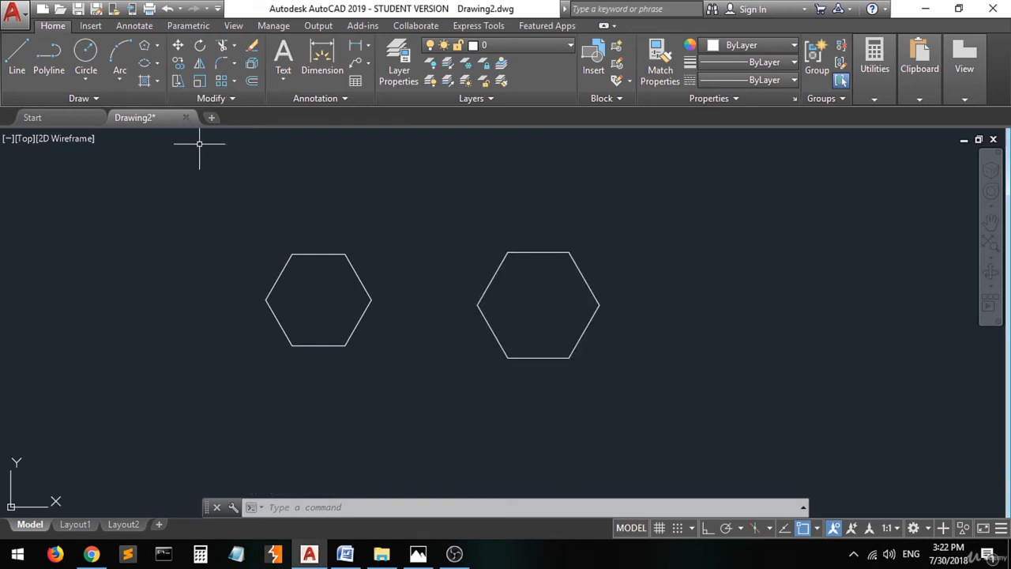
# Enable the Geometric Center object snap and draw a circle of radius 20 centred on the left hexagon.
pyautogui.click(86, 54)
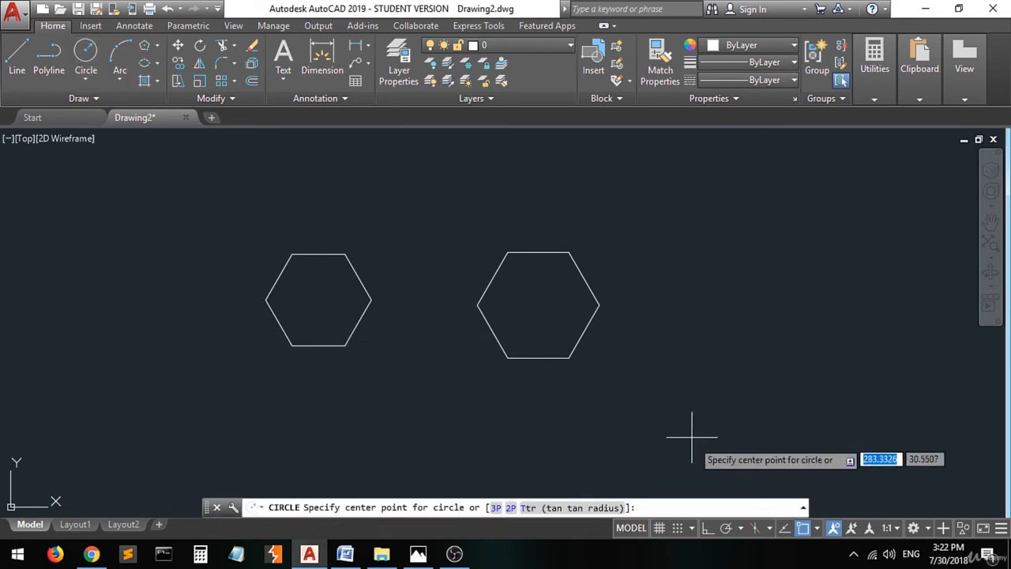
pyautogui.click(817, 529)
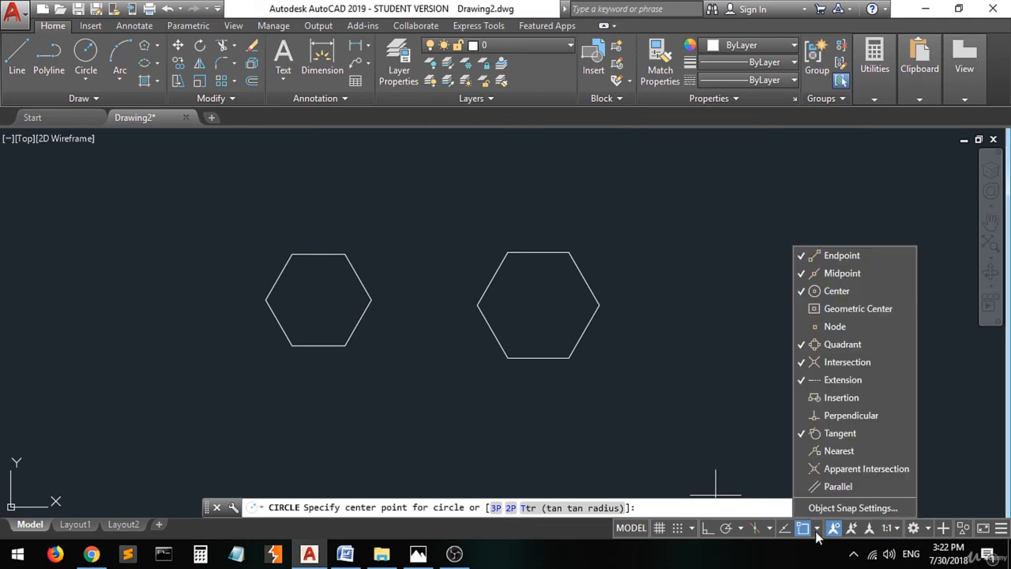
pyautogui.click(854, 310)
pyautogui.click(316, 295)
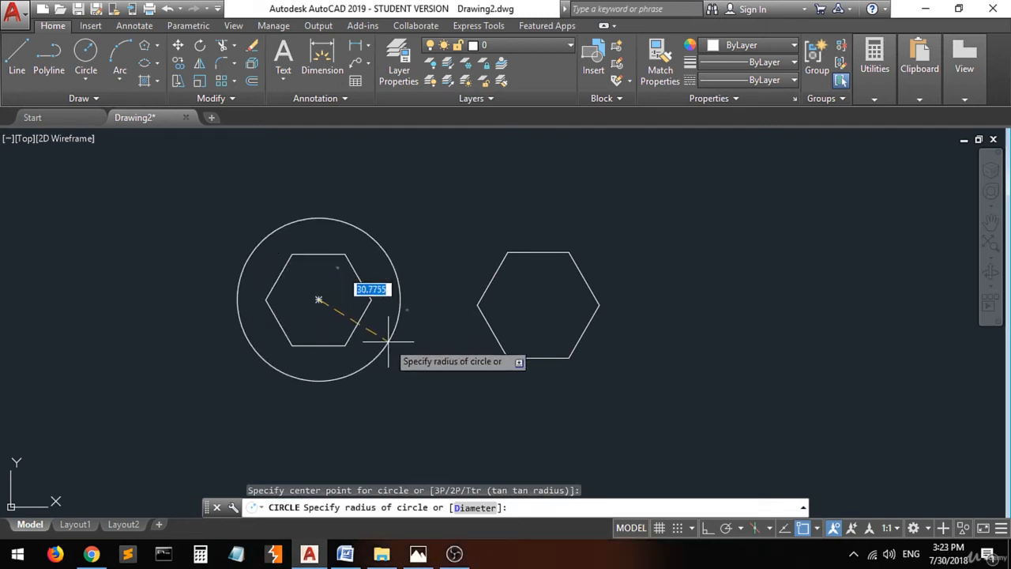
pyautogui.write('20')
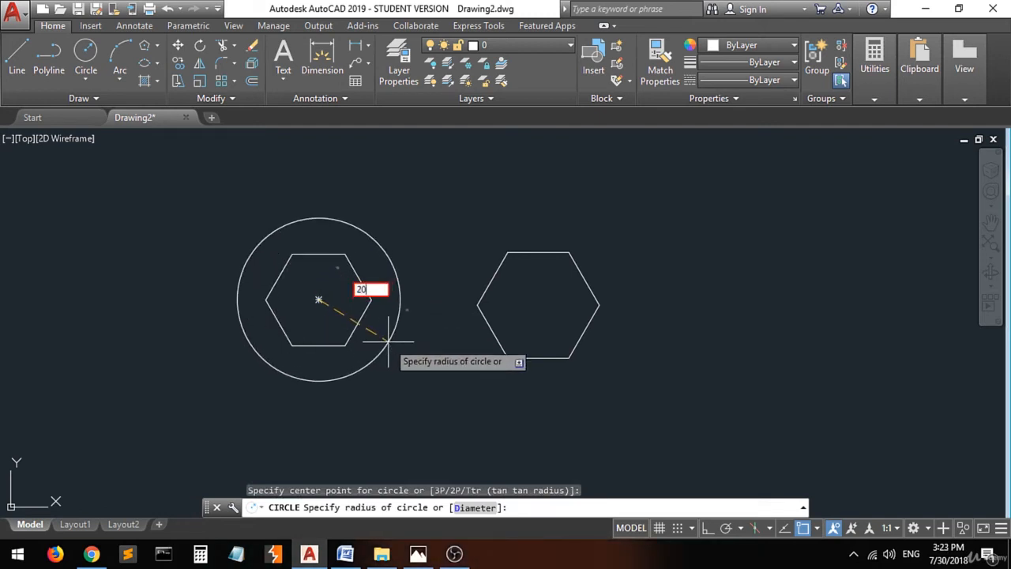
pyautogui.press('Return')
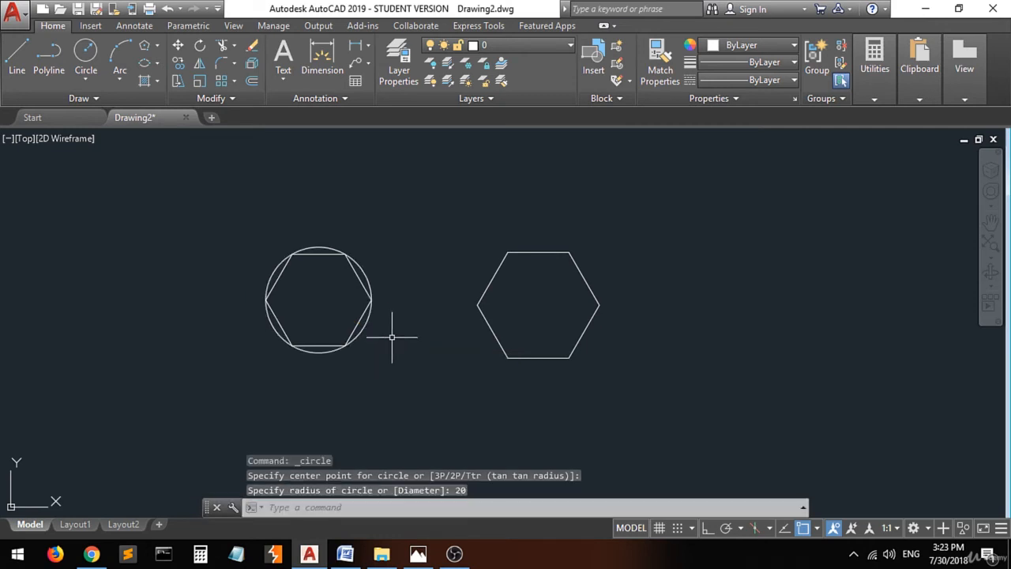
# Draw a circle of radius 20 centred on the geometric center of the right hexagon.
pyautogui.moveTo(365, 287)
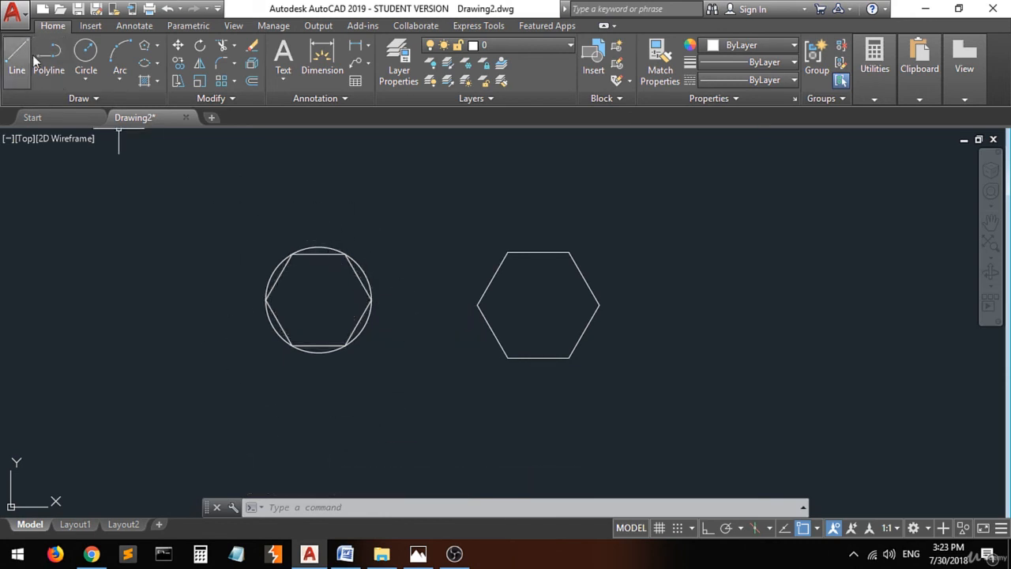
pyautogui.click(85, 53)
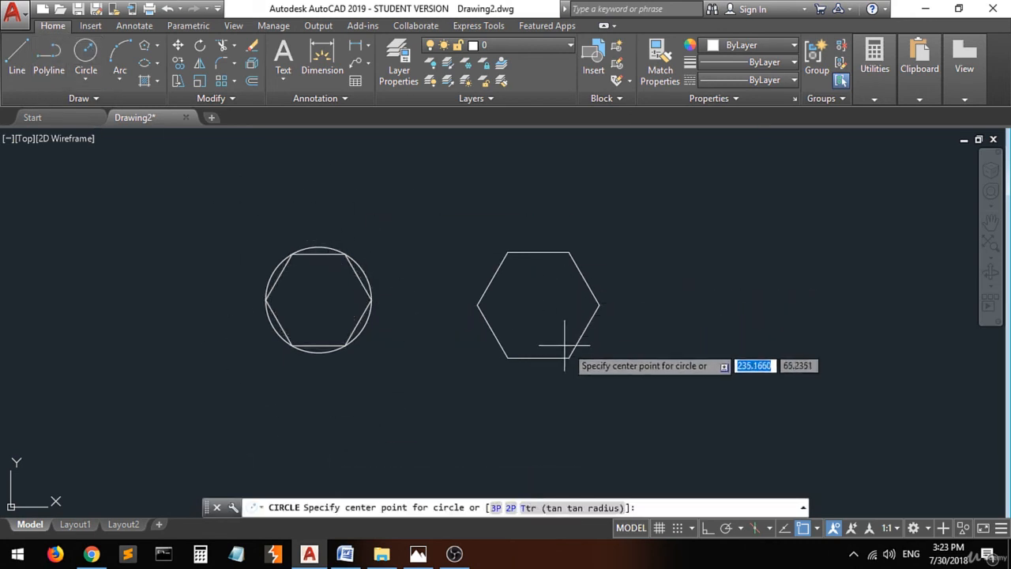
pyautogui.click(538, 304)
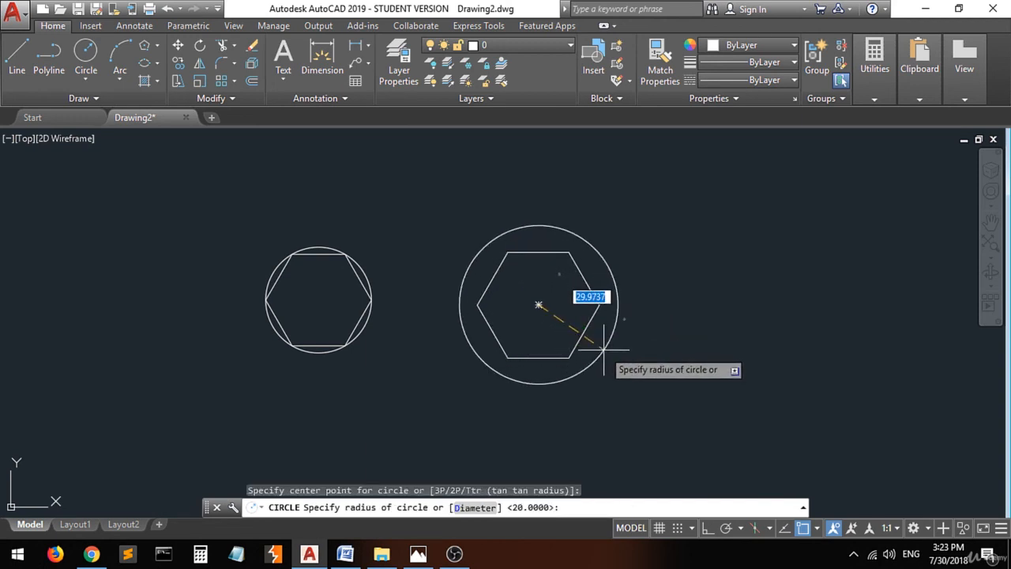
pyautogui.write('r')
pyautogui.press('Return')
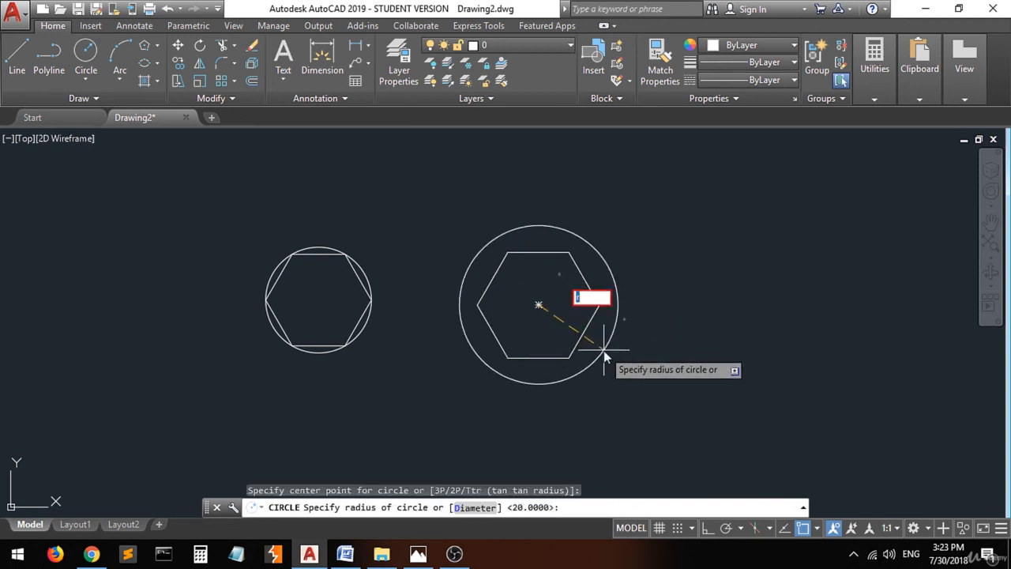
pyautogui.write('20')
pyautogui.press('Return')
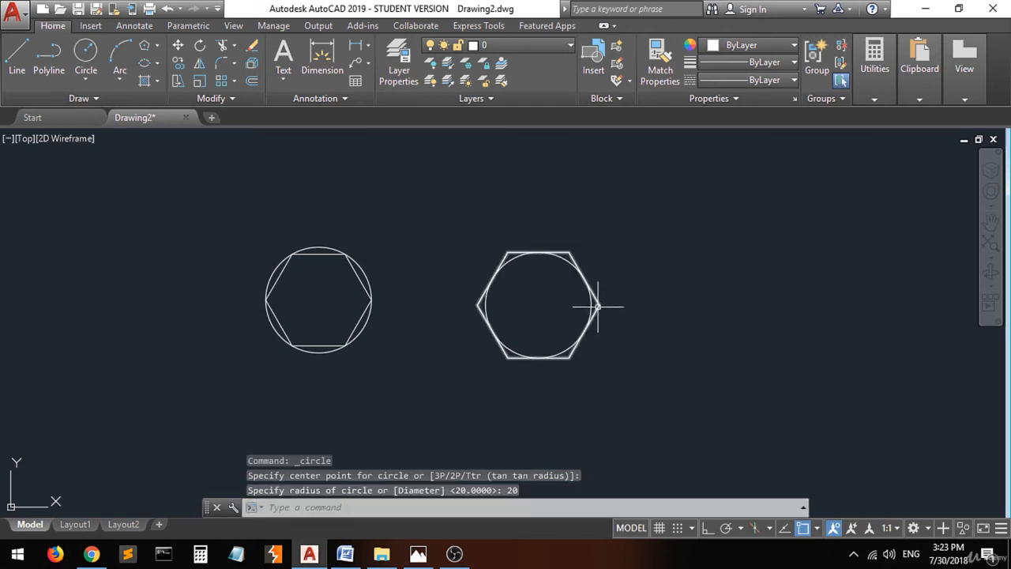
pyautogui.scroll(2, 431, 319)
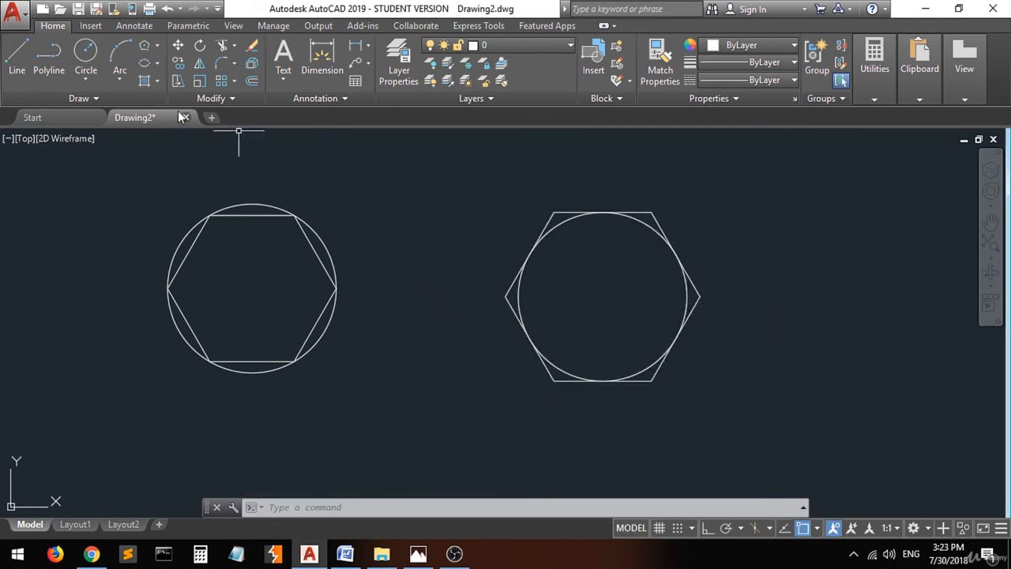
pyautogui.click(144, 47)
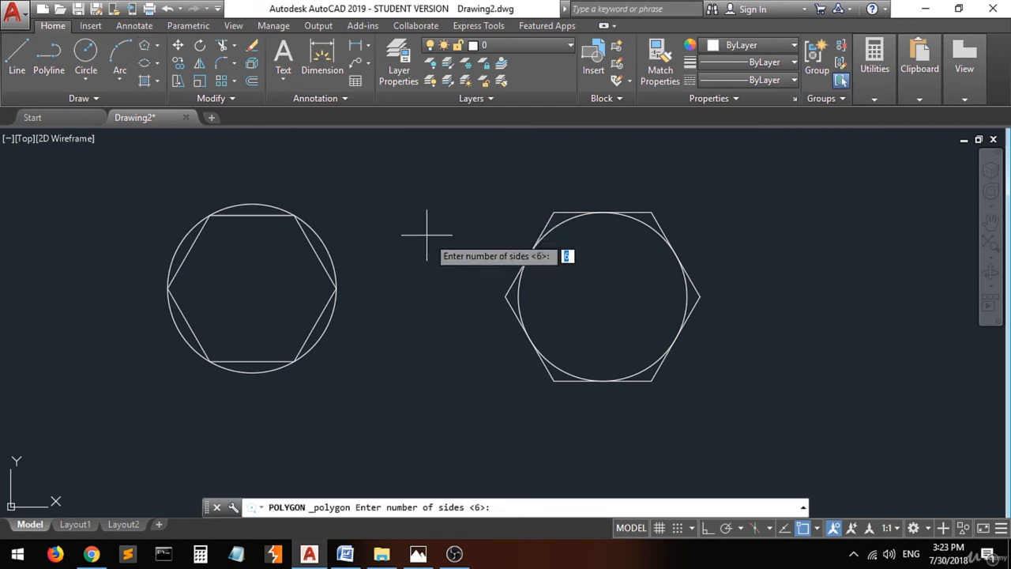
pyautogui.press('Return')
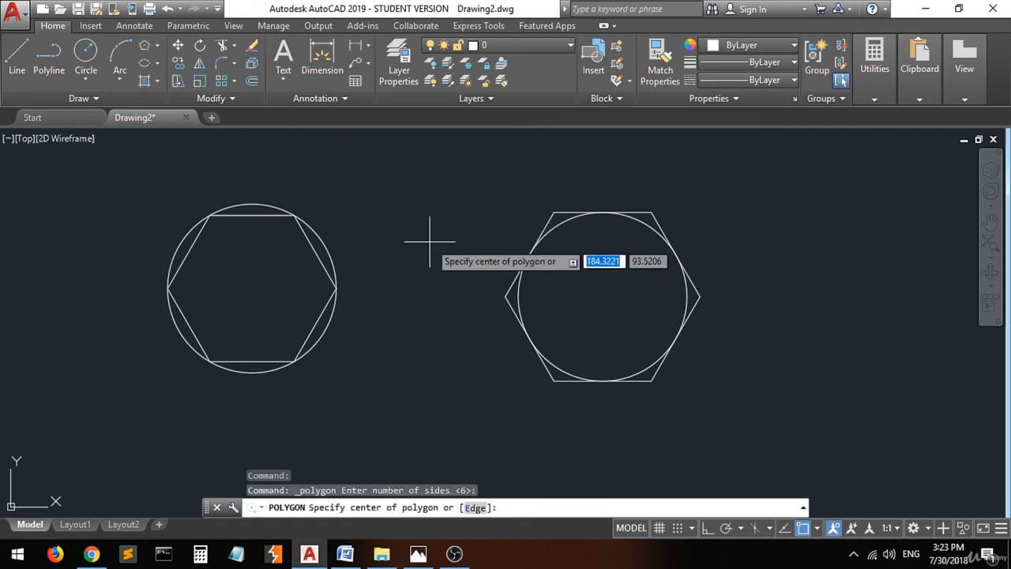
pyautogui.write('20')
pyautogui.press('Return')
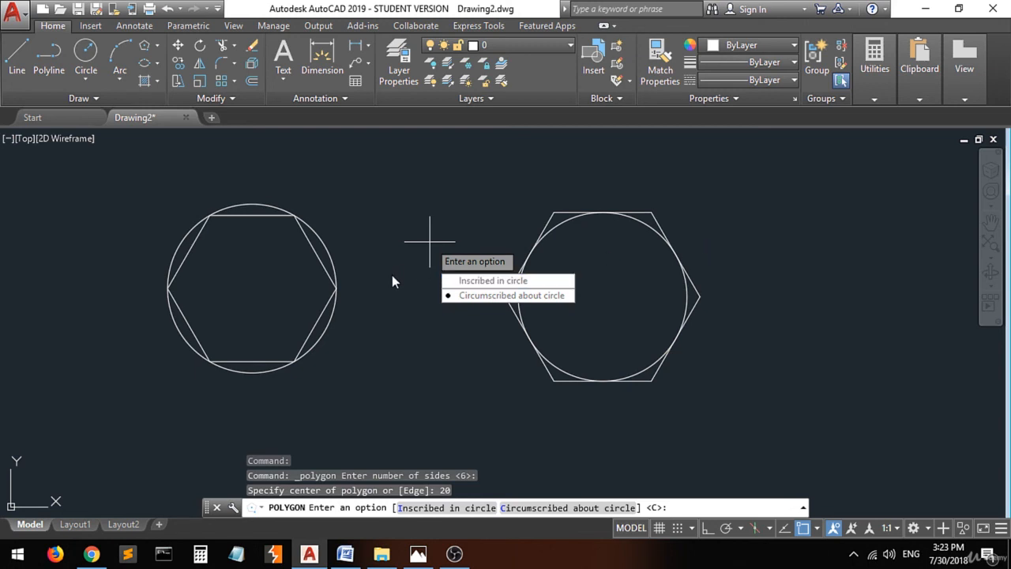
pyautogui.press('Escape')
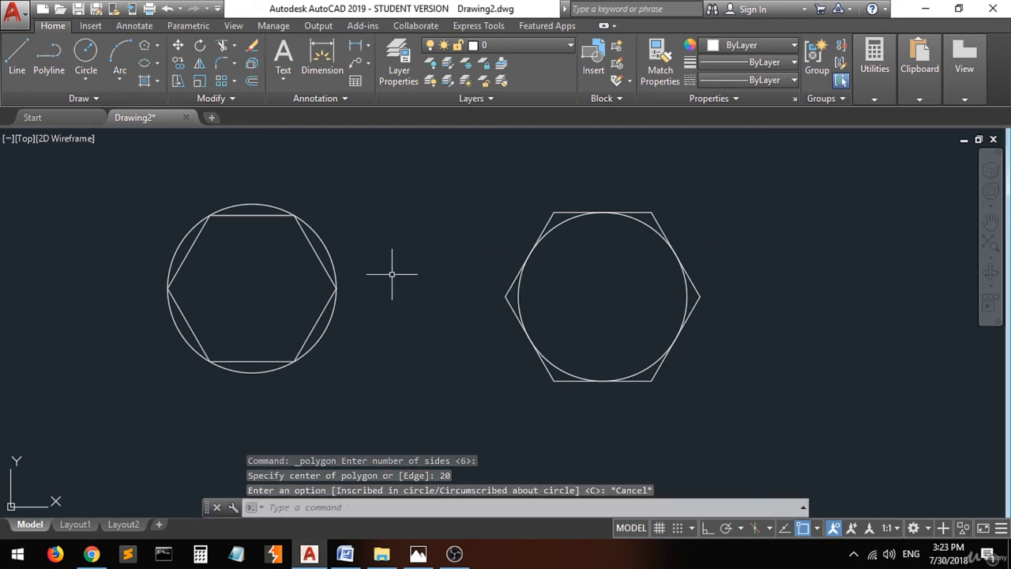